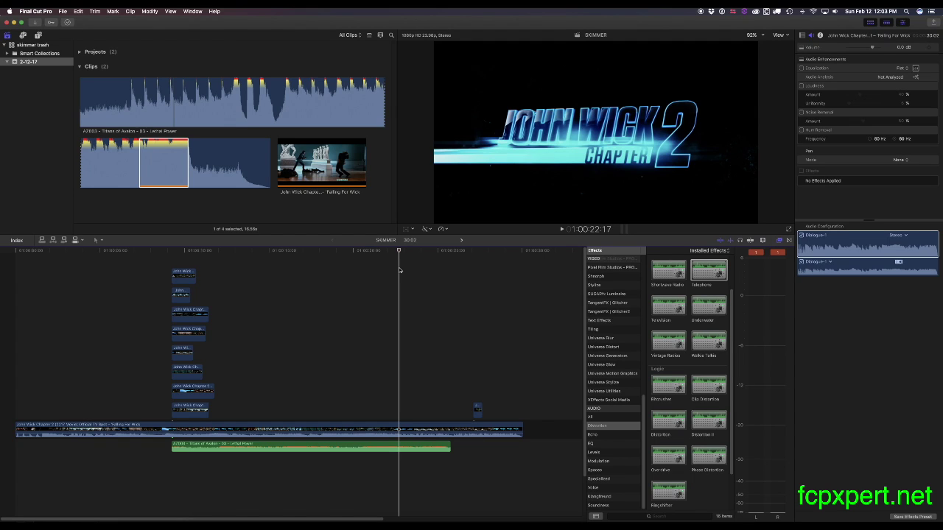
# - Select the John Wick storyline, mark a range on the Titans of Avalon clip, then select the top title
pyautogui.click(378, 429)
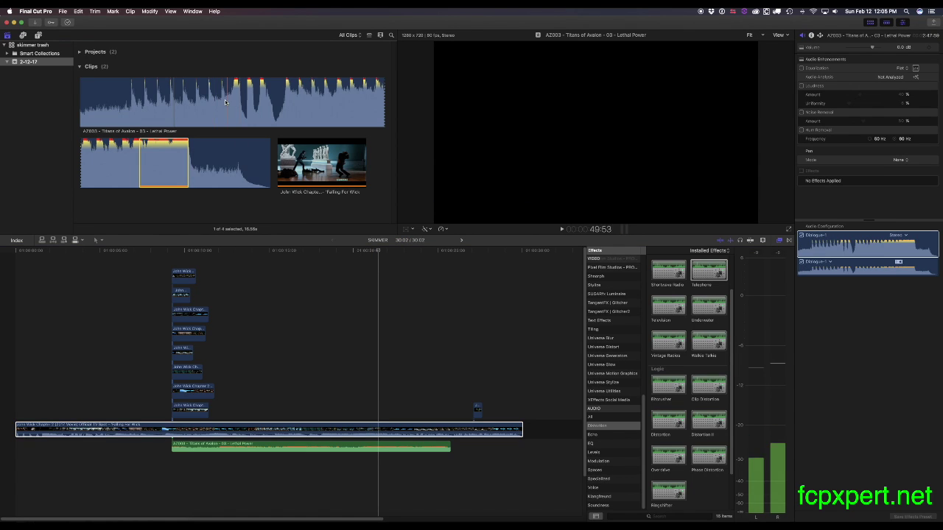
pyautogui.moveTo(300, 101); pyautogui.dragTo(334, 101)
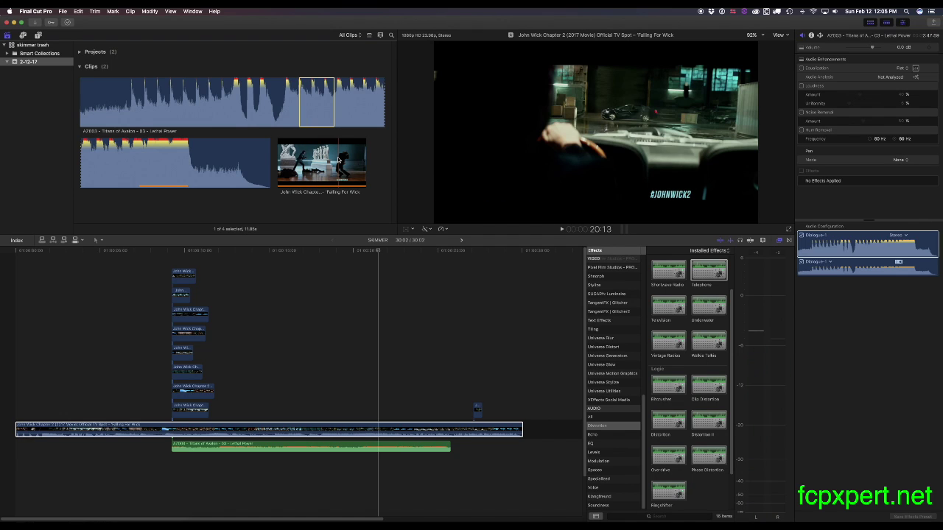
pyautogui.click(182, 274)
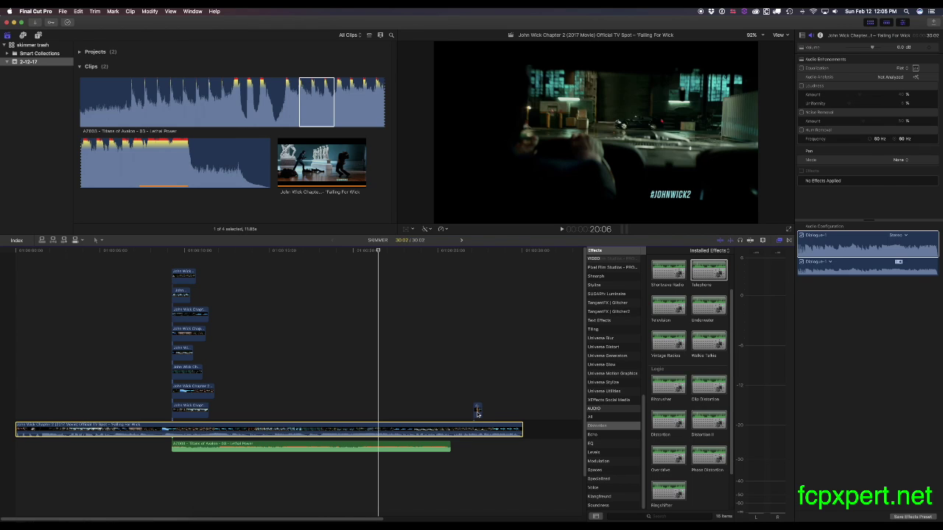
# - Select the music clip and the small connected clip, then show the Kingluma Radiance effects
pyautogui.click(417, 442)
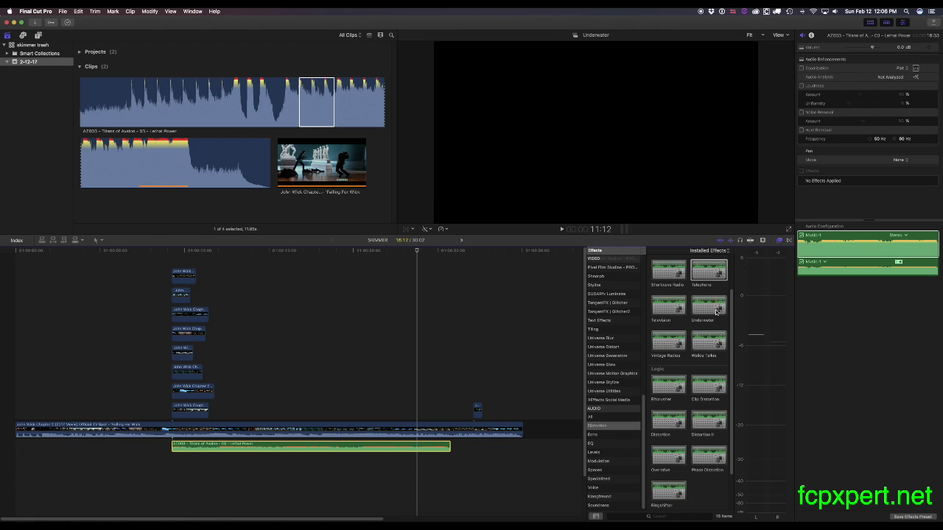
pyautogui.click(477, 410)
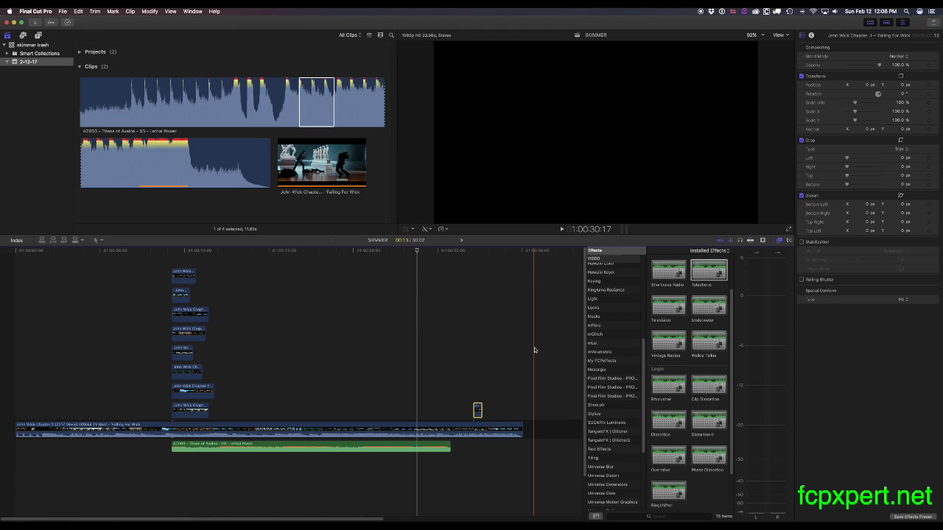
pyautogui.click(611, 291)
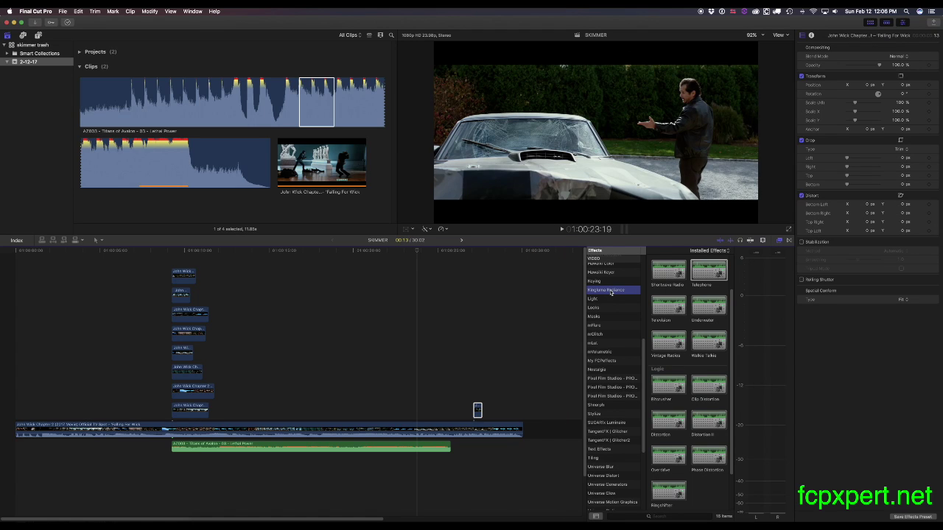
# - Play the project and move the playhead later in the timeline
pyautogui.press('space')
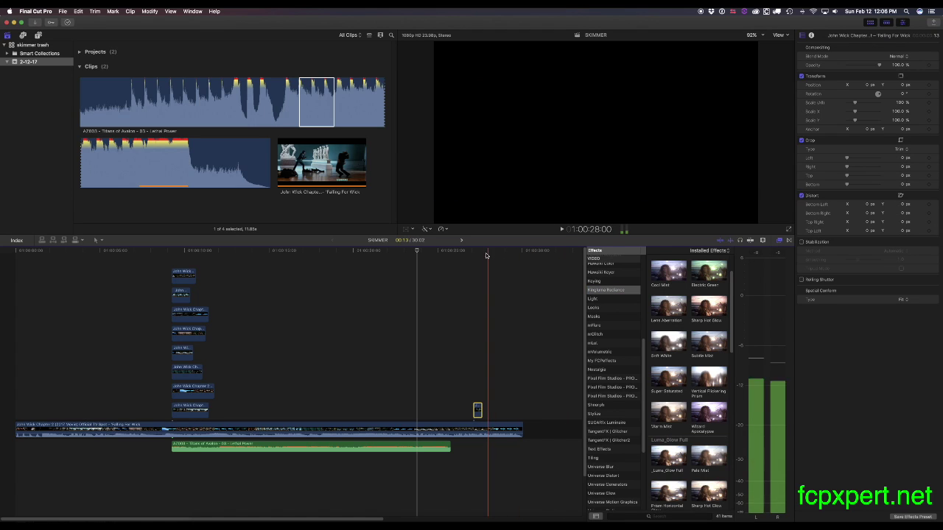
pyautogui.click(480, 252)
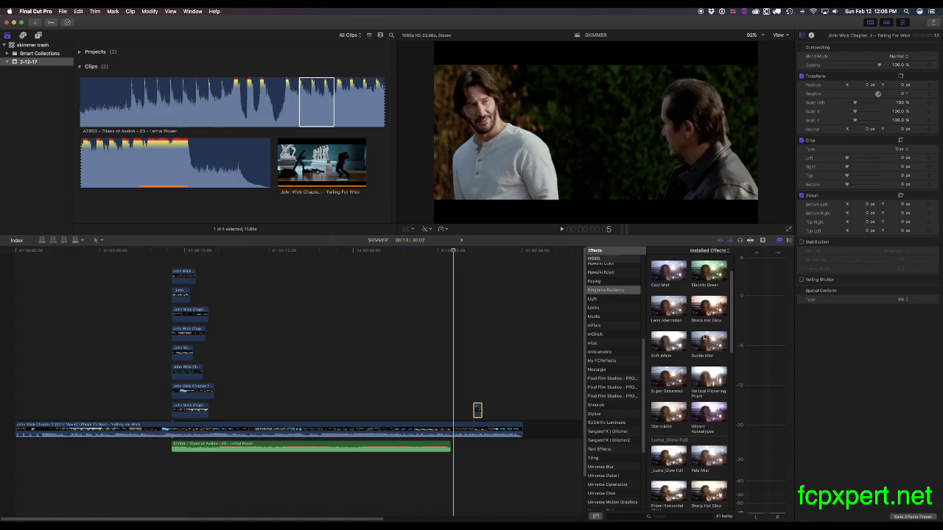
pyautogui.scroll(-10, 717, 372)
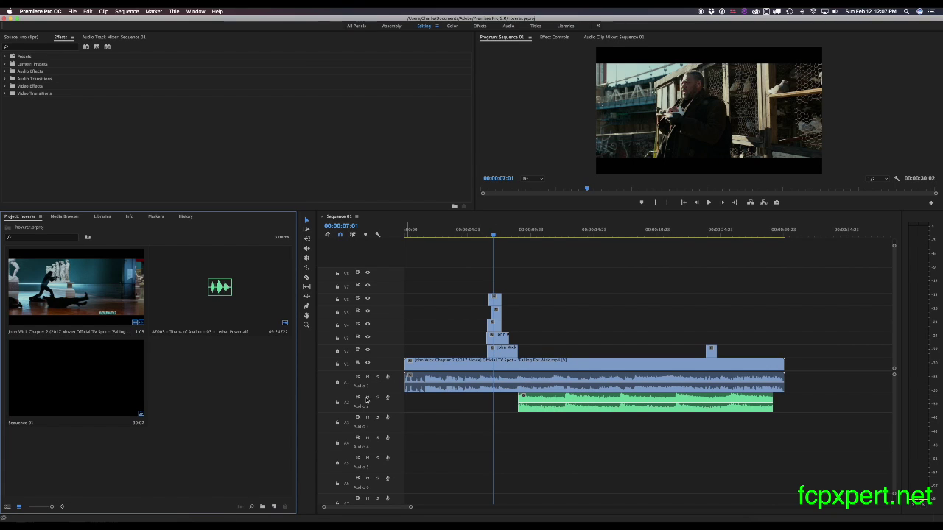
# - Solo the V4 and V5 track outputs in turn, then turn all video track outputs back on
pyautogui.keyDown('shift'); pyautogui.click(368, 326); pyautogui.keyUp('shift')
pyautogui.click(368, 326)
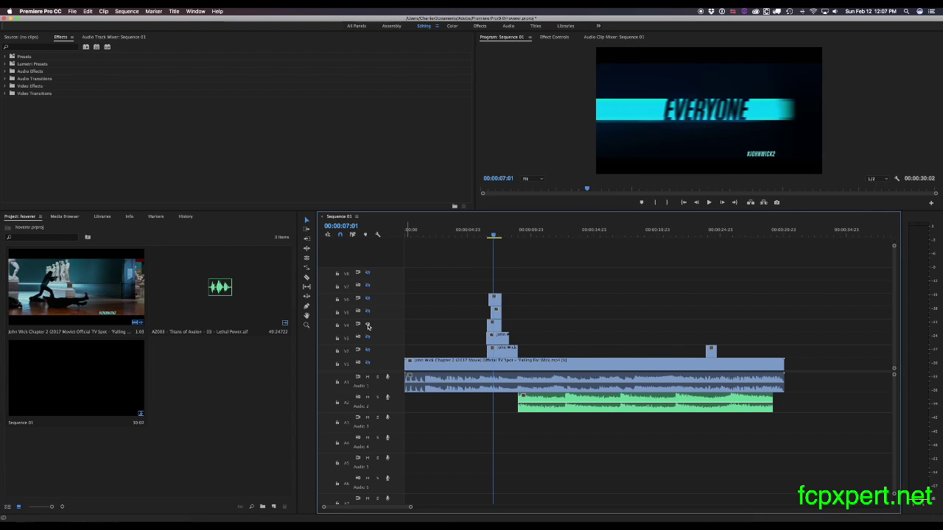
pyautogui.click(368, 326)
pyautogui.click(367, 312)
pyautogui.click(368, 311)
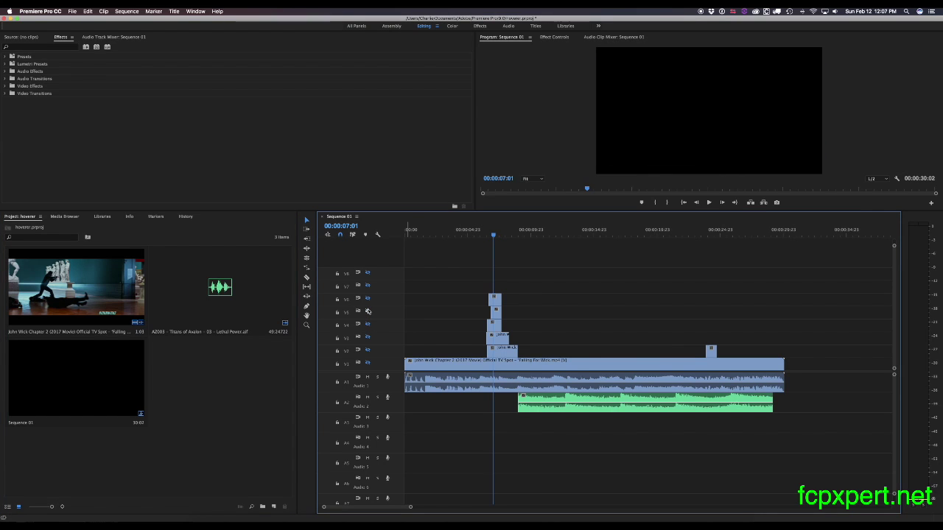
pyautogui.keyDown('shift'); pyautogui.click(367, 312); pyautogui.keyUp('shift')
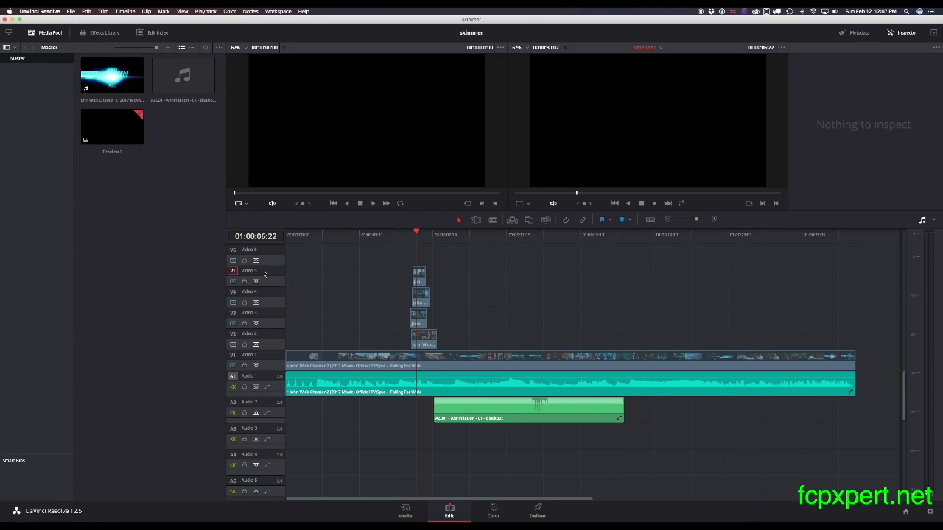
# - Limit auto-select to V5, re-enable V4, V3 and V2, then bring Media Composer forward
pyautogui.keyDown('alt'); pyautogui.click(232, 281); pyautogui.keyUp('alt')
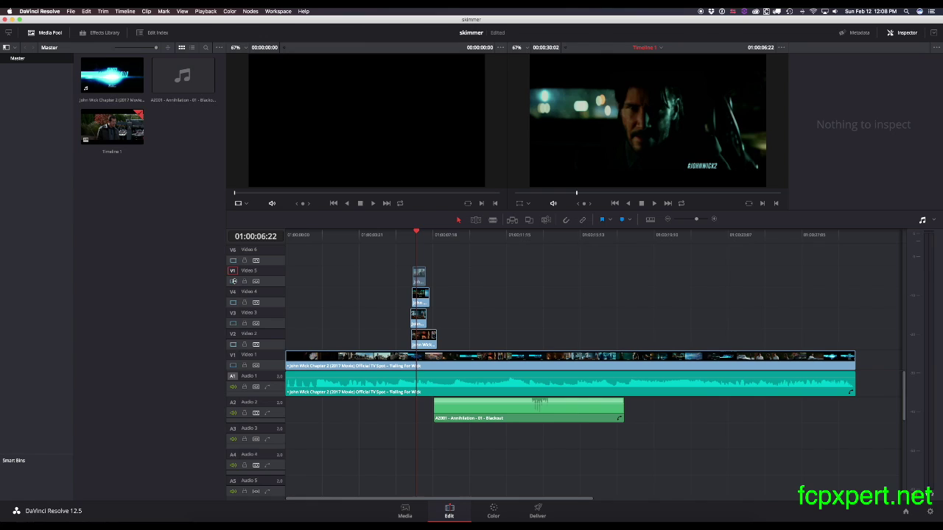
pyautogui.keyDown('alt'); pyautogui.click(233, 302); pyautogui.keyUp('alt')
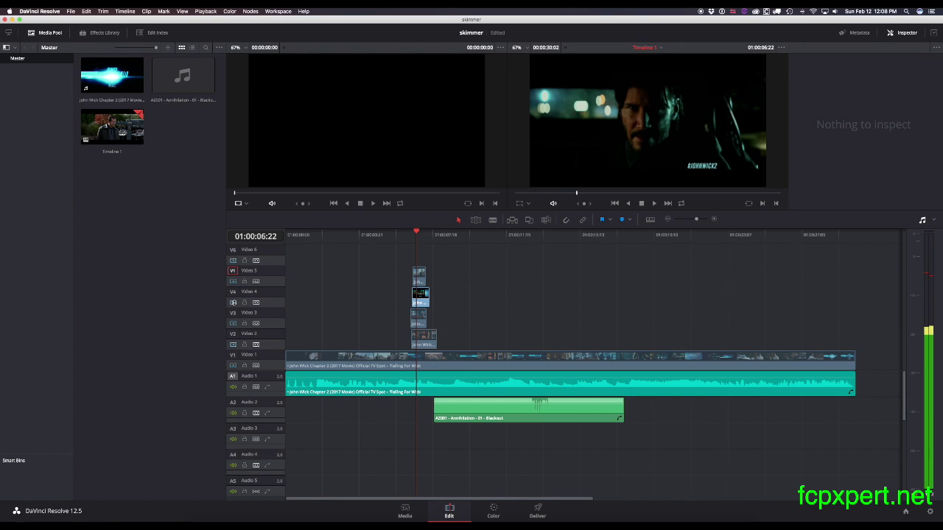
pyautogui.keyDown('alt'); pyautogui.click(232, 323); pyautogui.keyUp('alt')
pyautogui.click(233, 344)
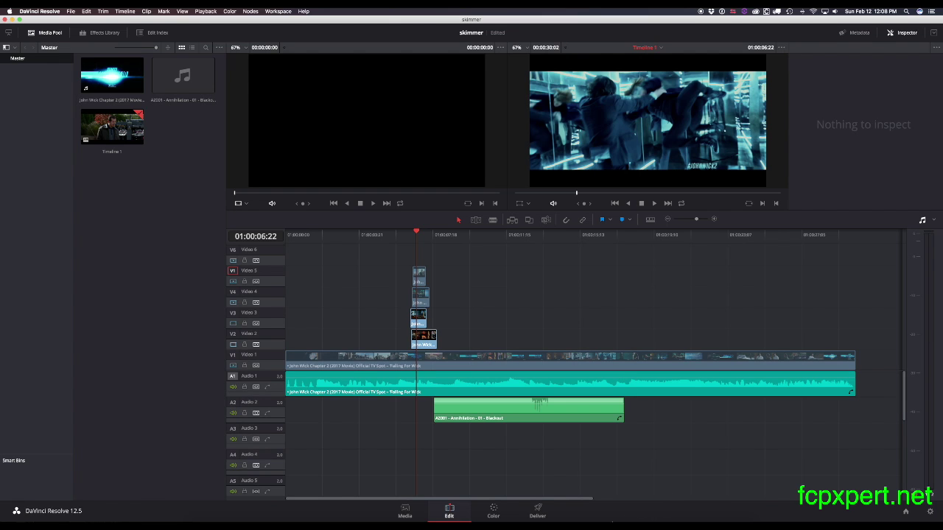
pyautogui.click(587, 525)
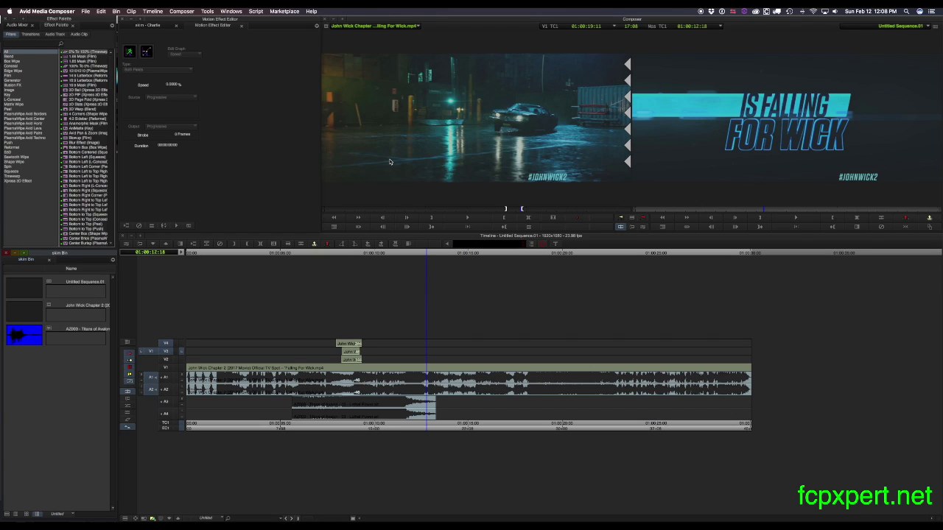
# - Park the sequence at 01:00:08:21 and preview each video track layer via the monitor buttons
pyautogui.click(182, 350)
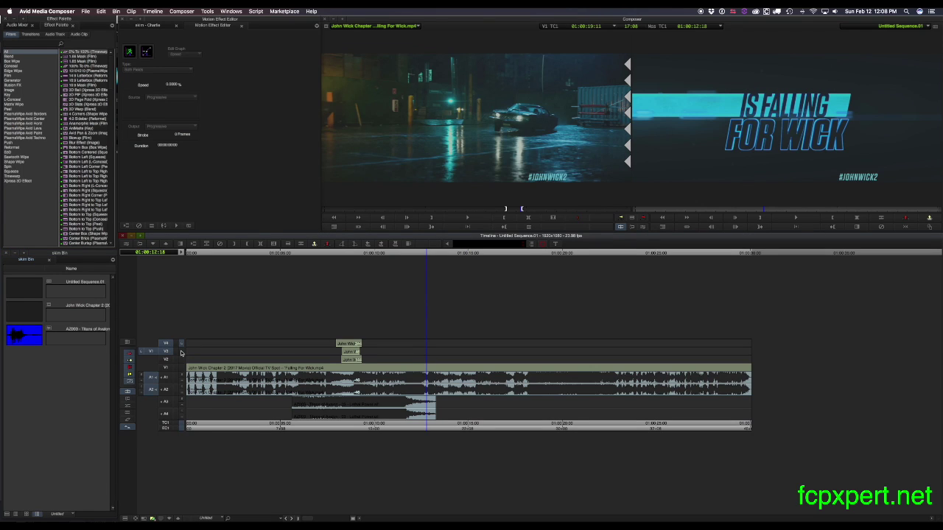
pyautogui.click(354, 253)
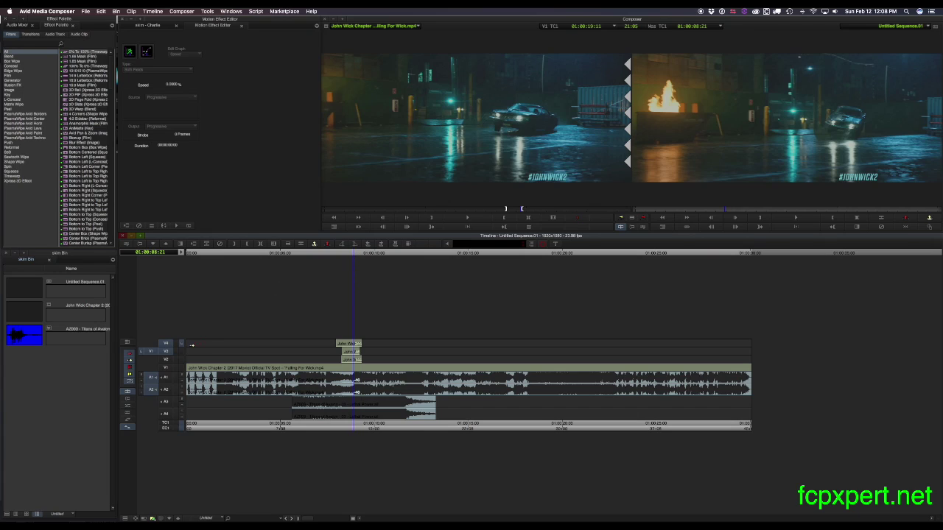
pyautogui.click(182, 351)
pyautogui.click(182, 364)
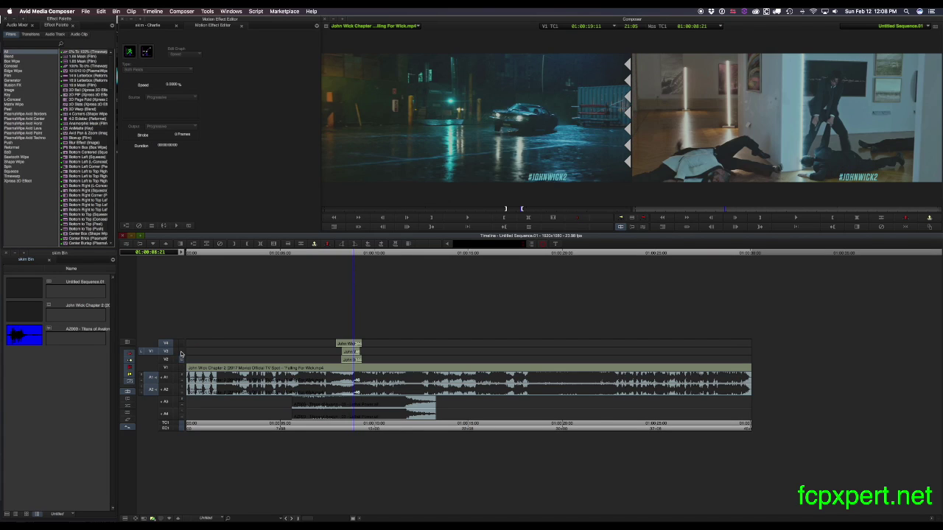
pyautogui.click(182, 351)
pyautogui.click(182, 346)
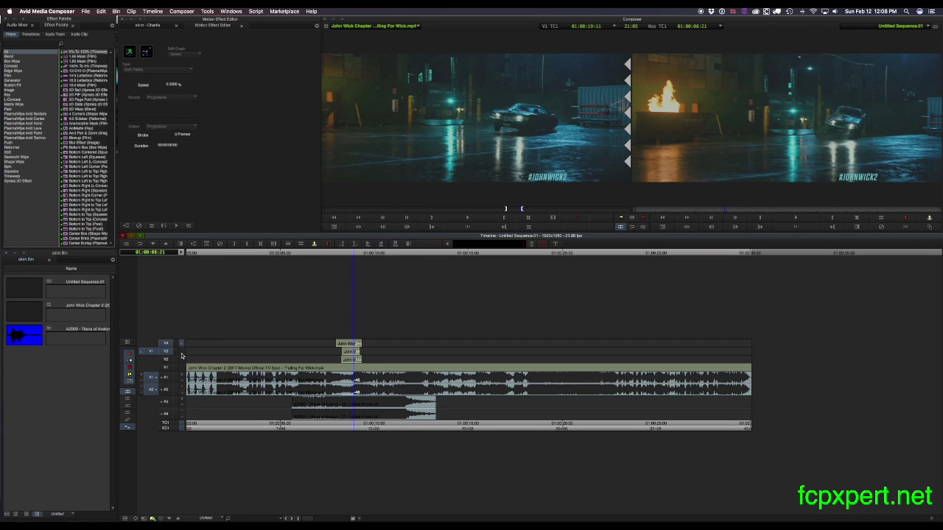
pyautogui.click(182, 352)
pyautogui.click(182, 365)
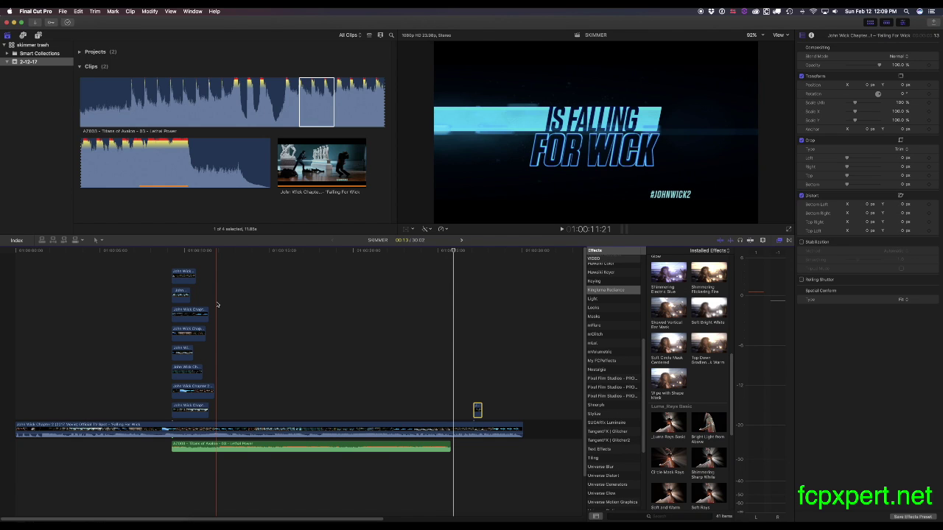
pyautogui.click(184, 173)
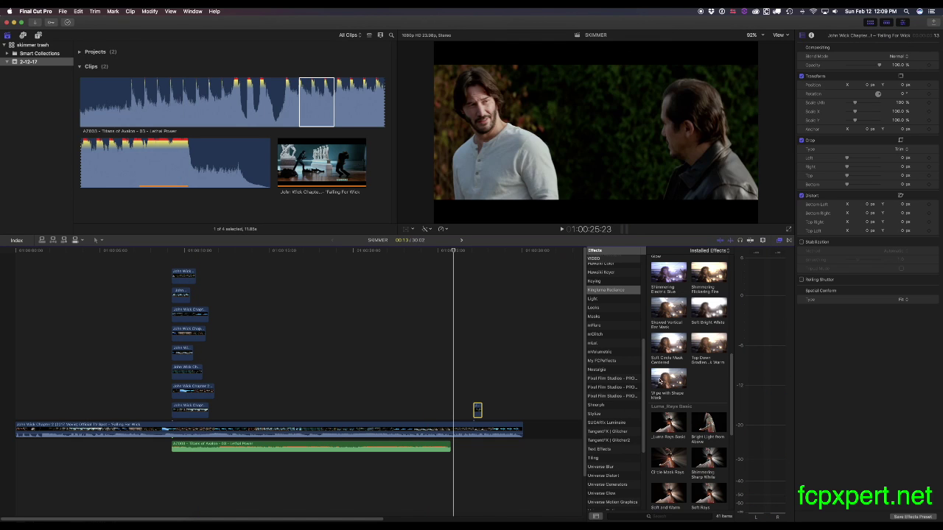
pyautogui.moveTo(729, 397); pyautogui.dragTo(728, 468)
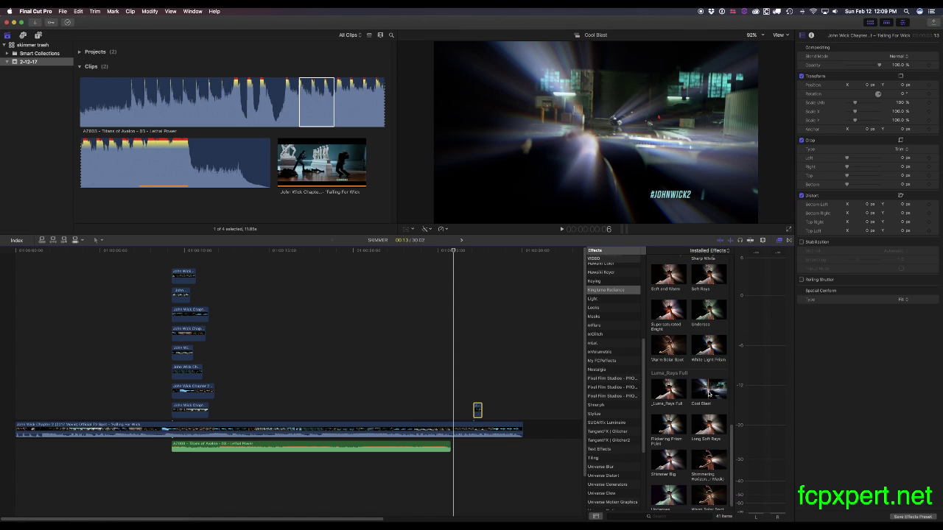